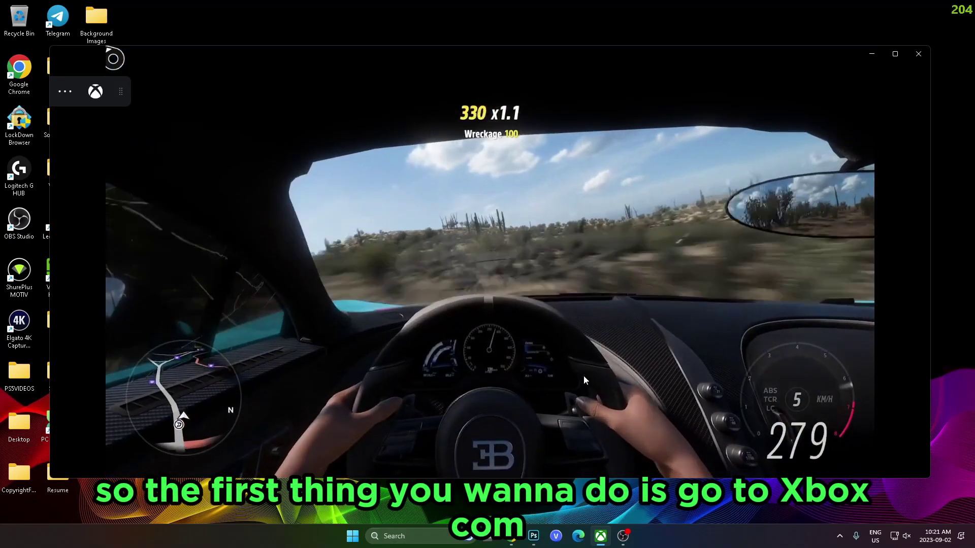
- Minimize Chrome and resume the paused stream to show the console's Home screen
{"action": "key", "text": "alt+Tab"}
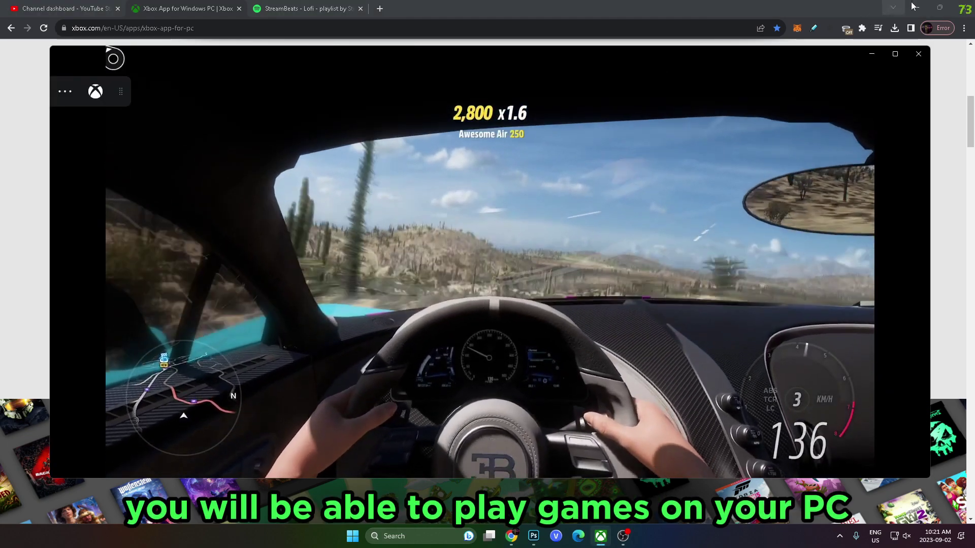
{"action": "left_click", "coordinate": [914, 7]}
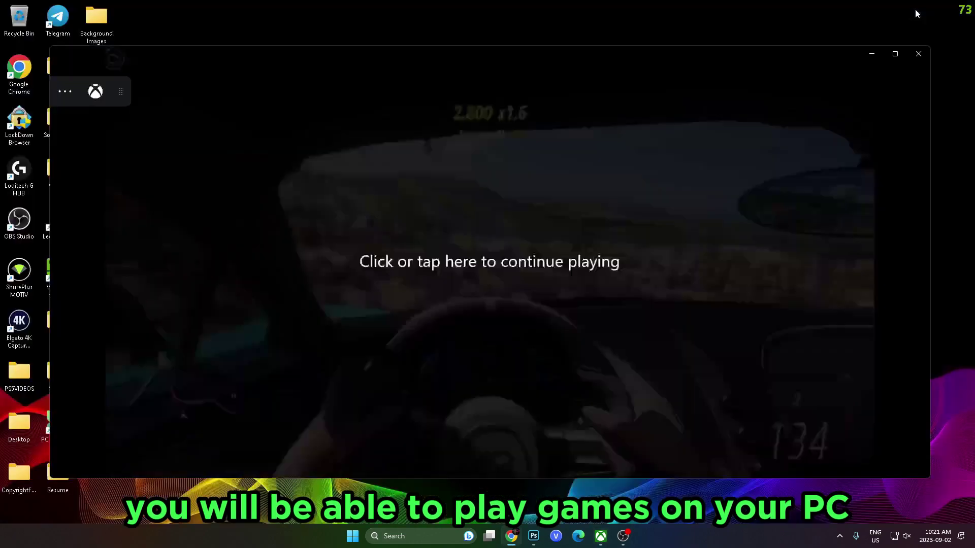
{"action": "left_click", "coordinate": [651, 221]}
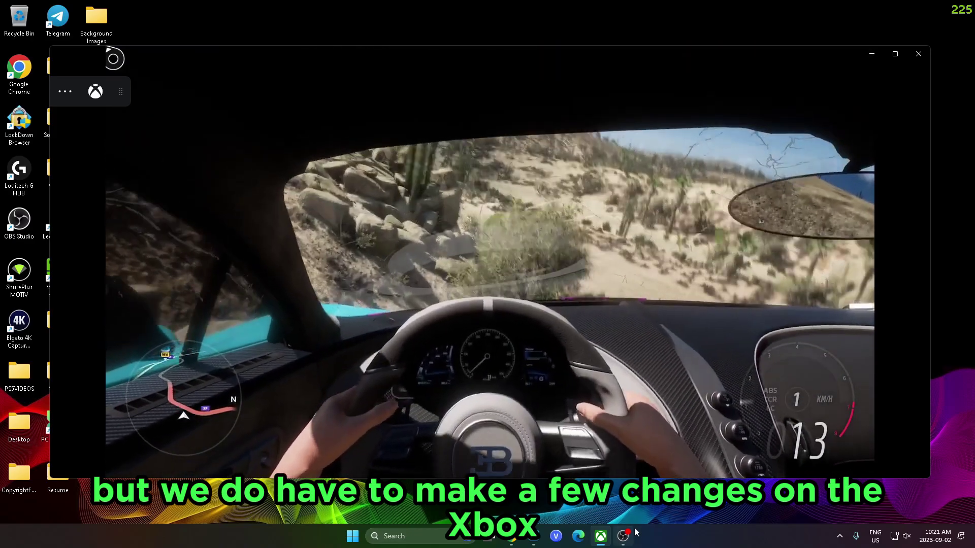
{"action": "left_click", "coordinate": [622, 535]}
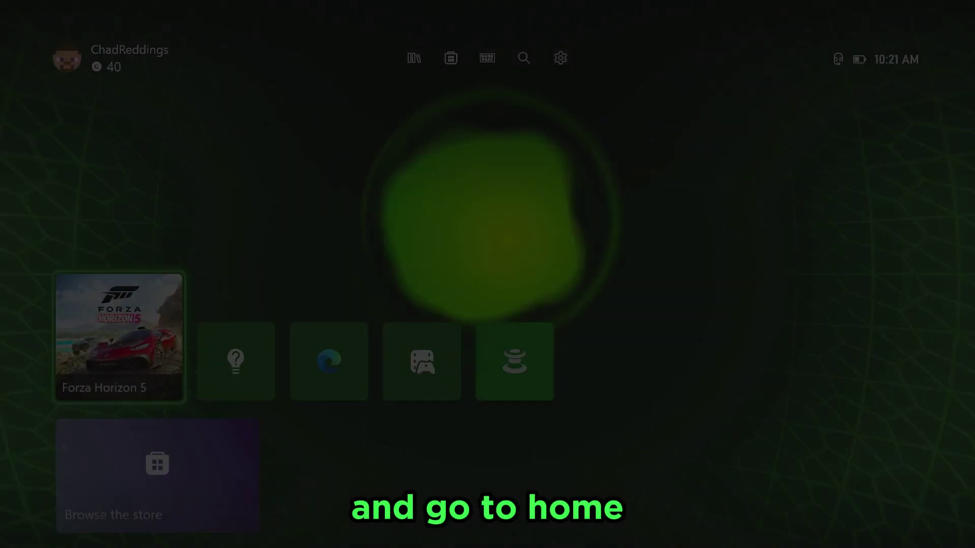
- Navigate to Settings > Devices & connections > Remote features, with 'Enable remote features' ticked
{"action": "key", "text": "Right"}
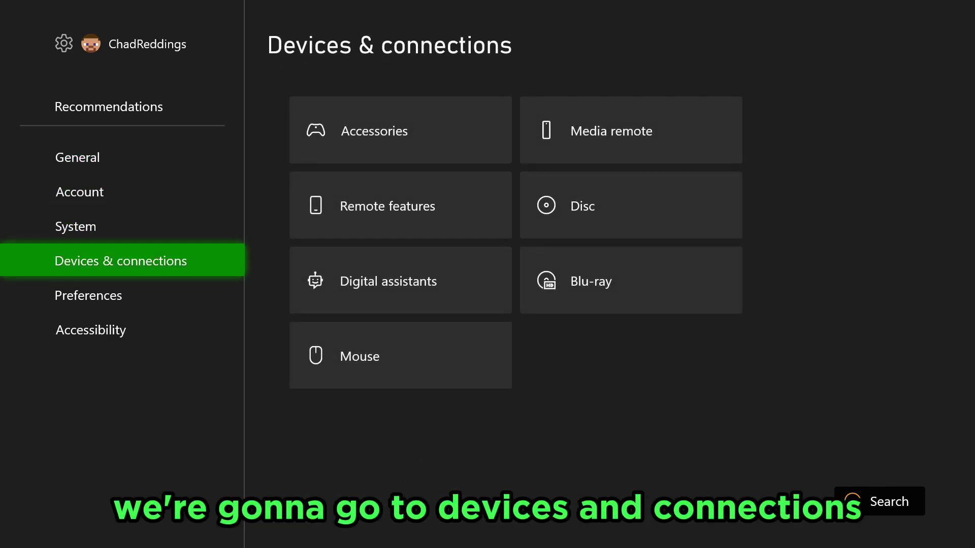
{"action": "key", "text": "Right"}
{"action": "key", "text": "Down"}
{"action": "key", "text": "Return"}
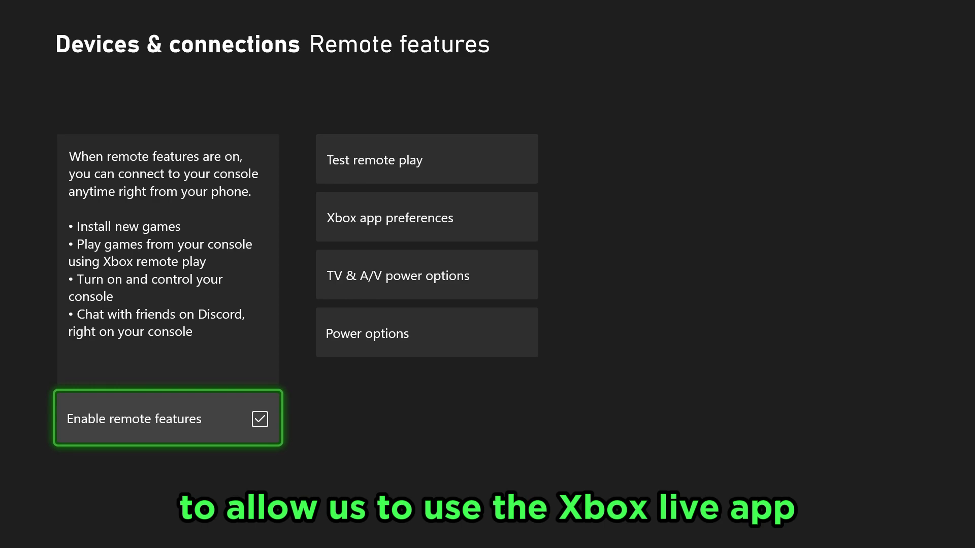
{"action": "key", "text": "Right"}
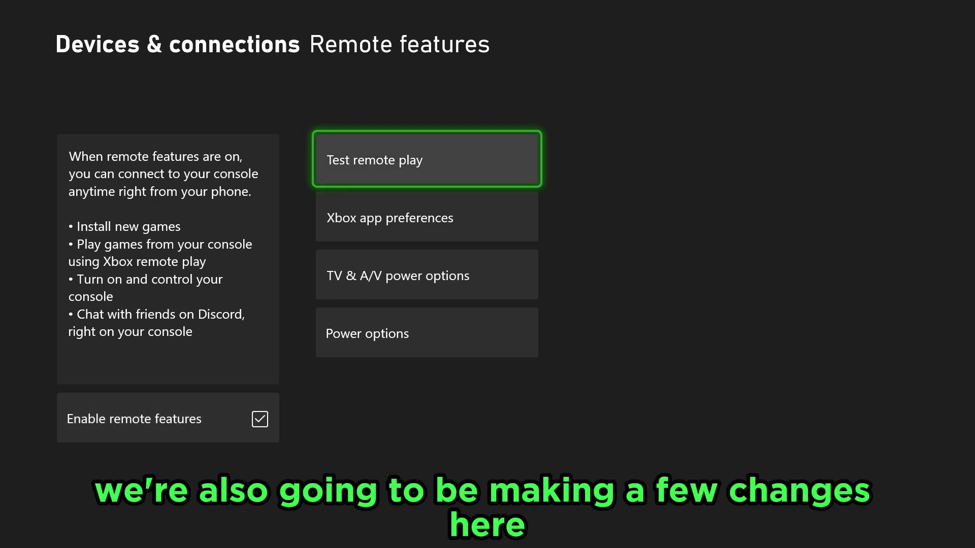
{"action": "key", "text": "Down"}
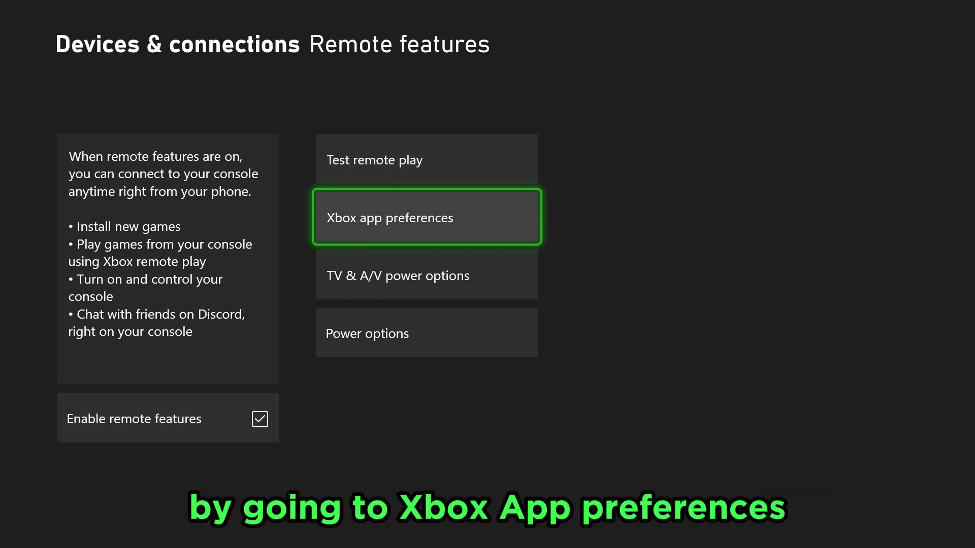
{"action": "key", "text": "Return"}
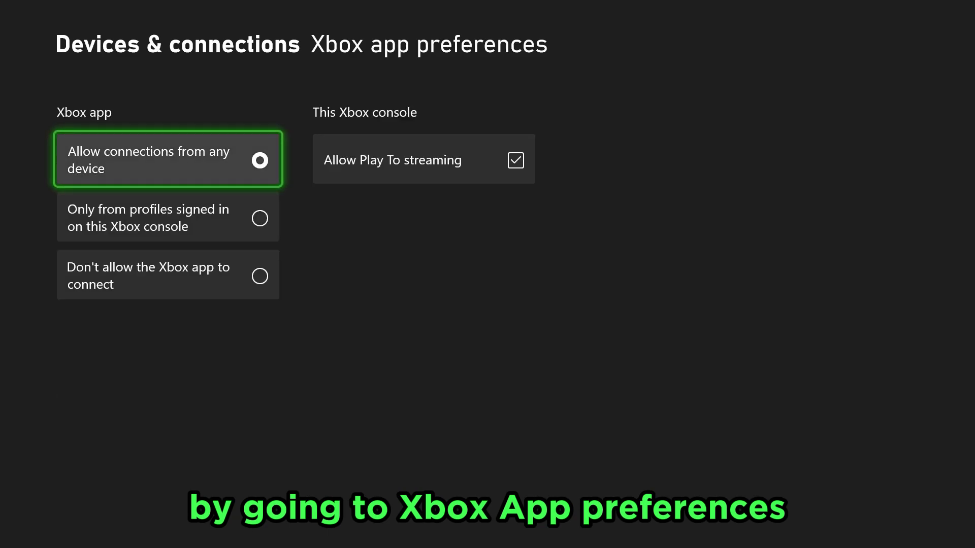
{"action": "key", "text": "Right"}
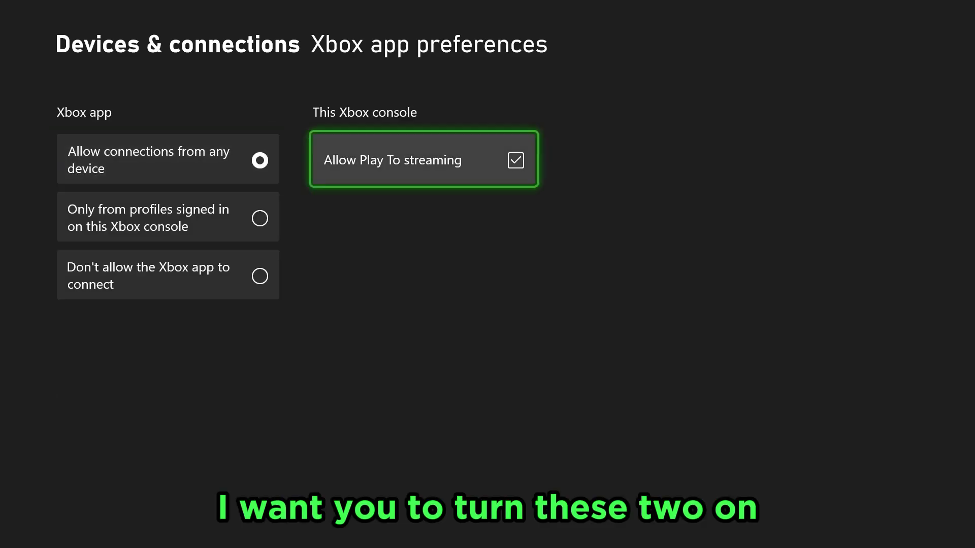
{"action": "key", "text": "Left"}
{"action": "key", "text": "Down"}
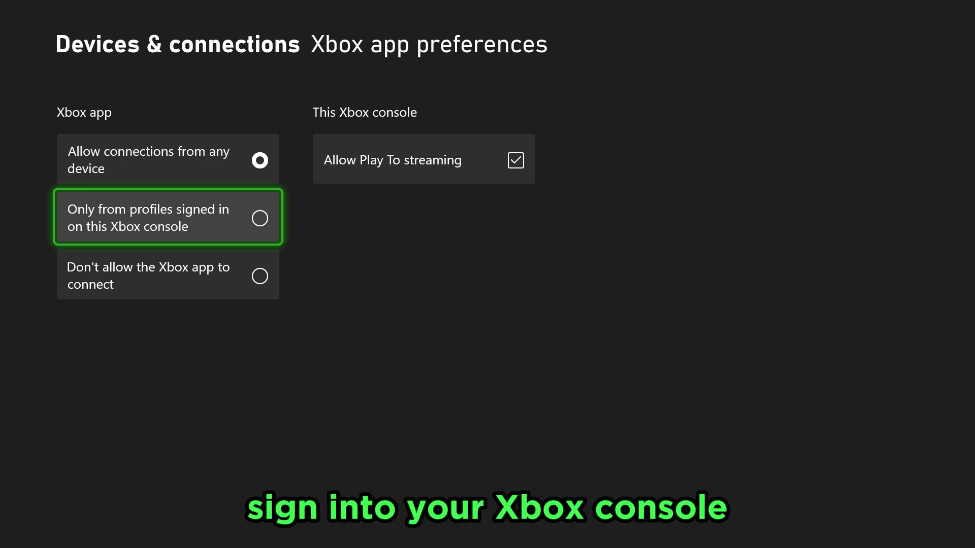
{"action": "key", "text": "Down"}
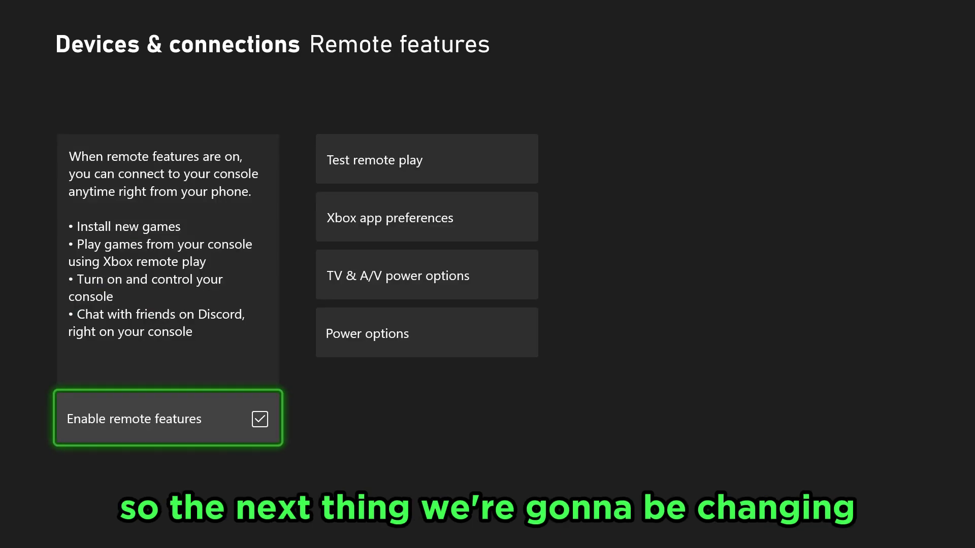
- In Power options, confirm Sleep is the active power mode, then return to Devices & connections
{"action": "key", "text": "Right"}
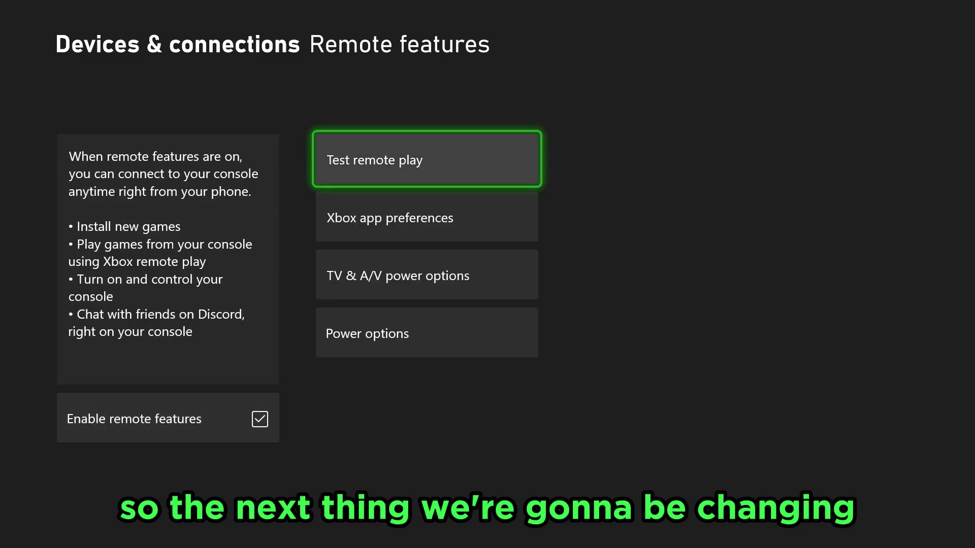
{"action": "key", "text": "Down"}
{"action": "key", "text": "Down"}
{"action": "key", "text": "Down"}
{"action": "key", "text": "Return"}
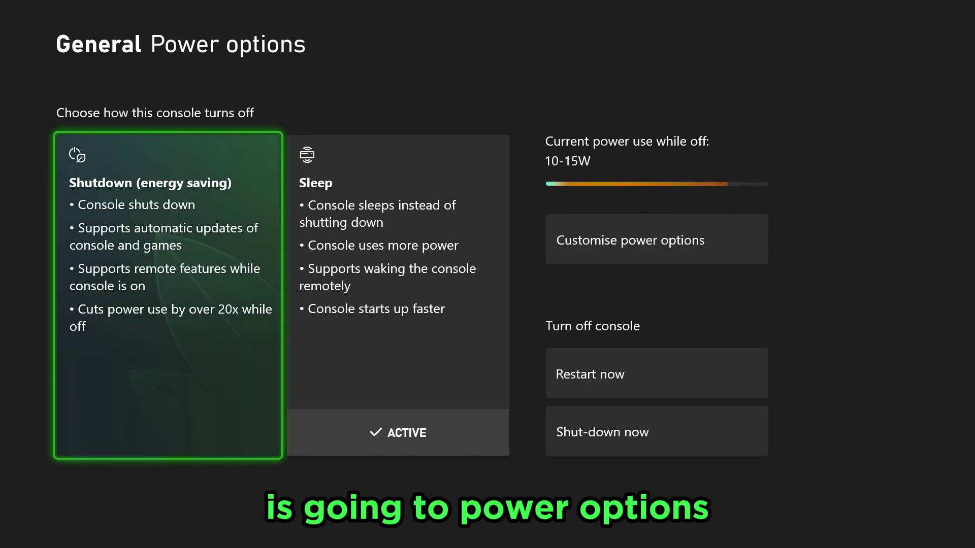
{"action": "key", "text": "Right"}
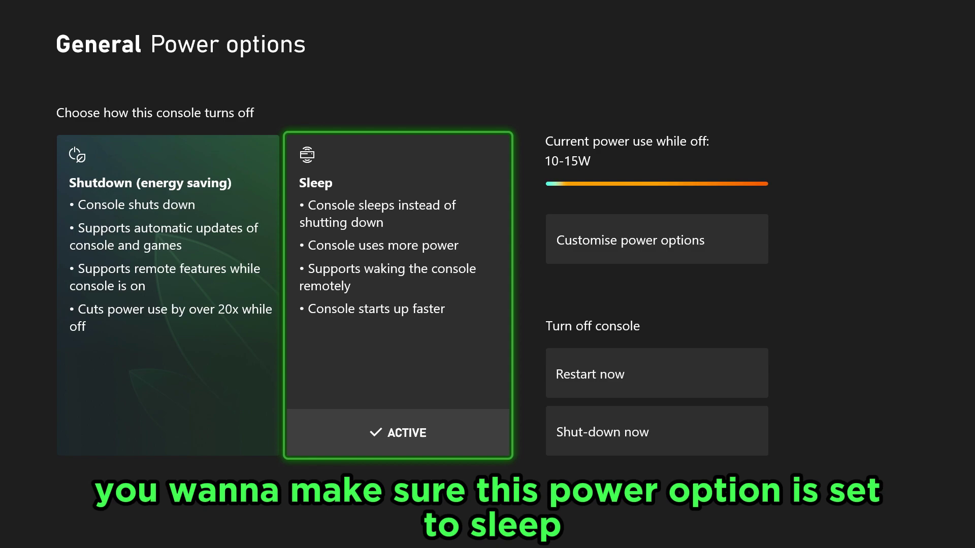
{"action": "key", "text": "Left"}
{"action": "key", "text": "Right"}
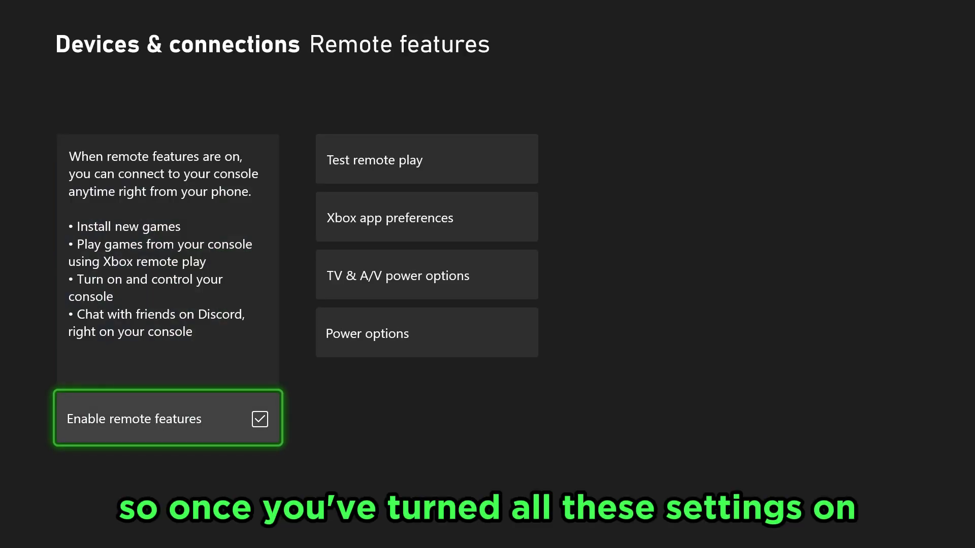
{"action": "key", "text": "Escape"}
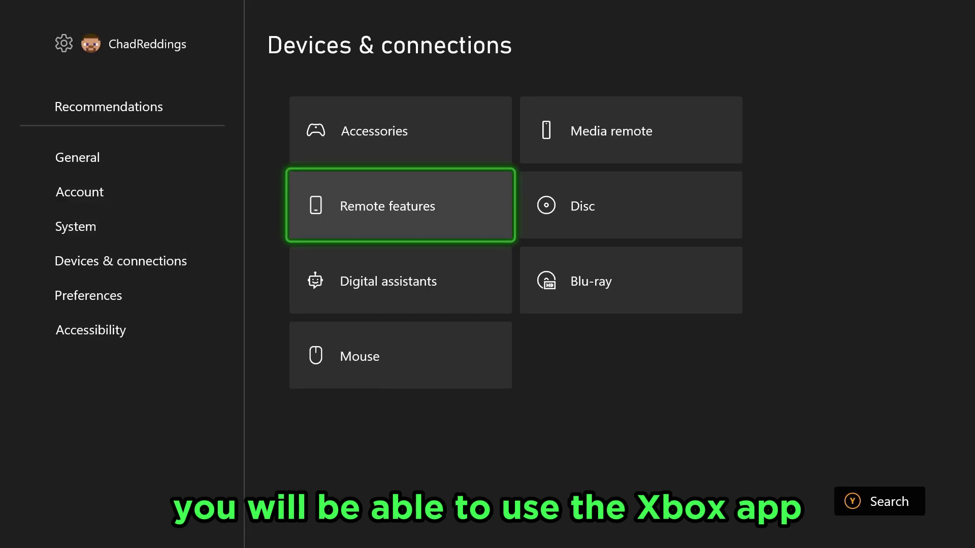
- Disconnect the console stream and close the 'How was your experience playing?' prompt
{"action": "key", "text": "alt+Tab"}
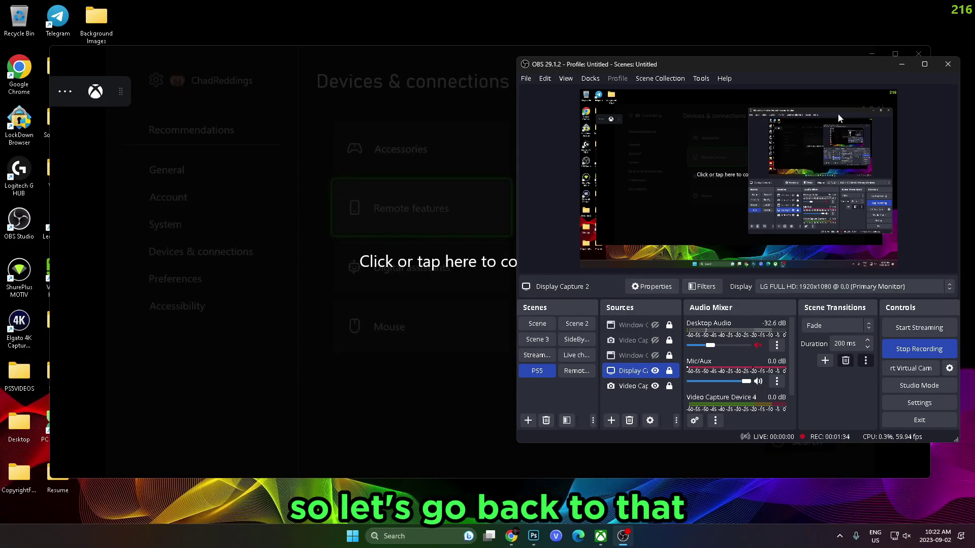
{"action": "left_click", "coordinate": [898, 68]}
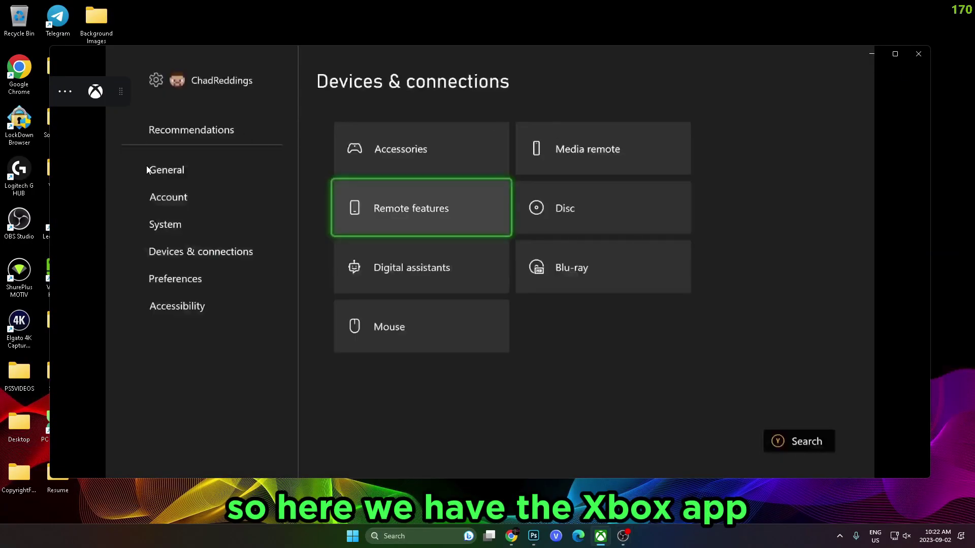
{"action": "left_click", "coordinate": [63, 93]}
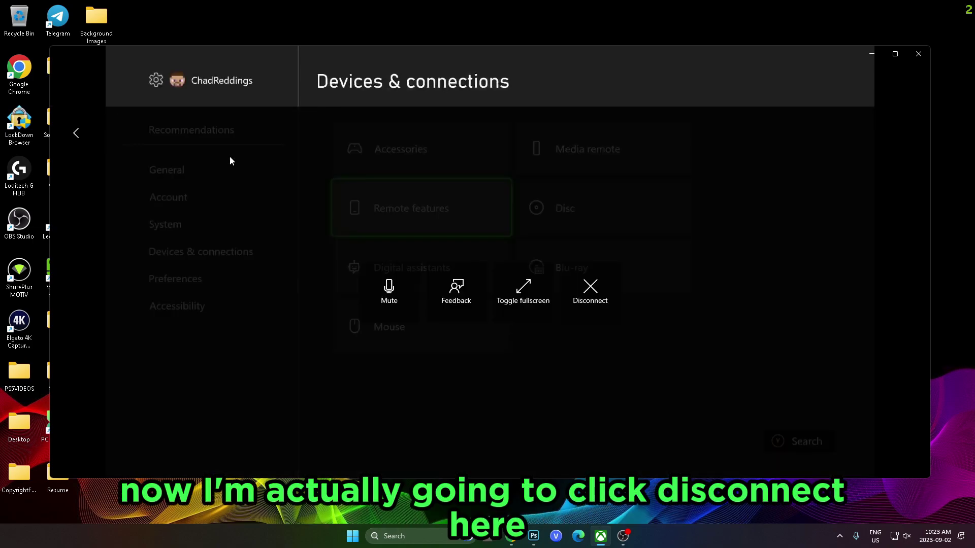
{"action": "left_click", "coordinate": [595, 295]}
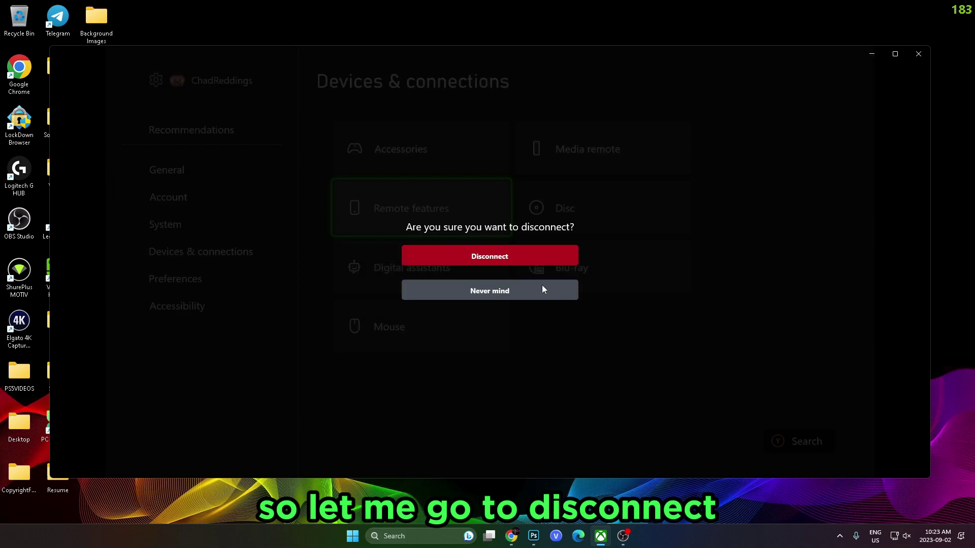
{"action": "left_click", "coordinate": [501, 260]}
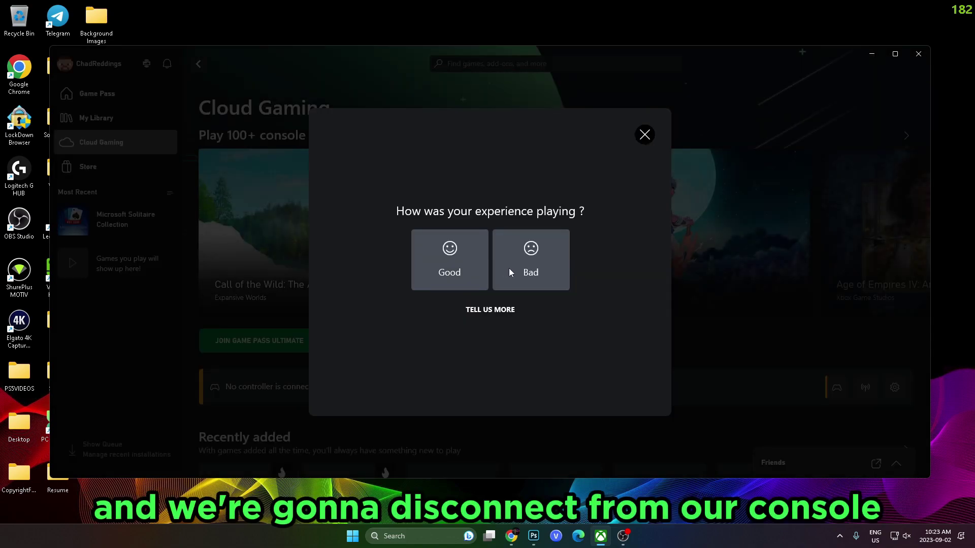
{"action": "left_click", "coordinate": [644, 135]}
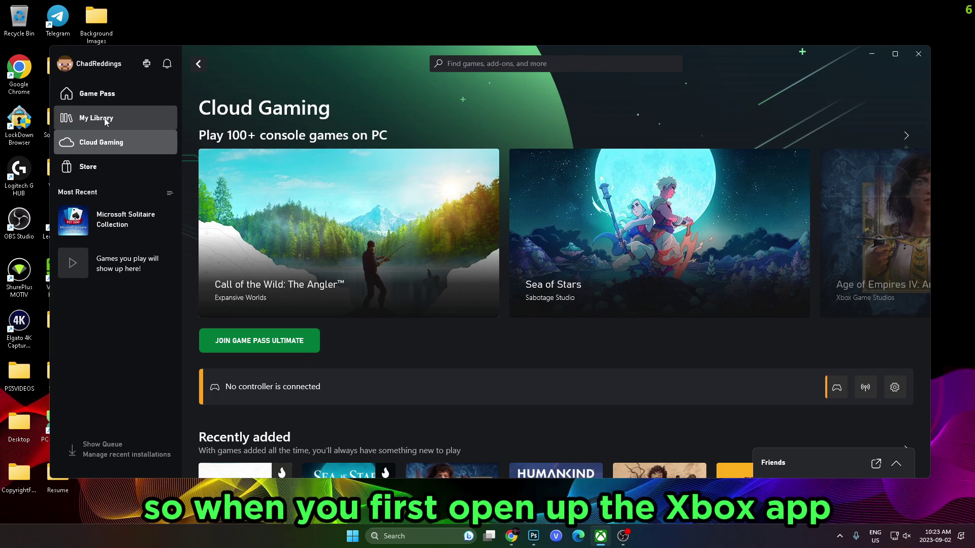
- Go from My Library to Game Pass and check Bedroom Xbox shows on standby under Consoles
{"action": "left_click", "coordinate": [106, 120]}
{"action": "left_click", "coordinate": [119, 93]}
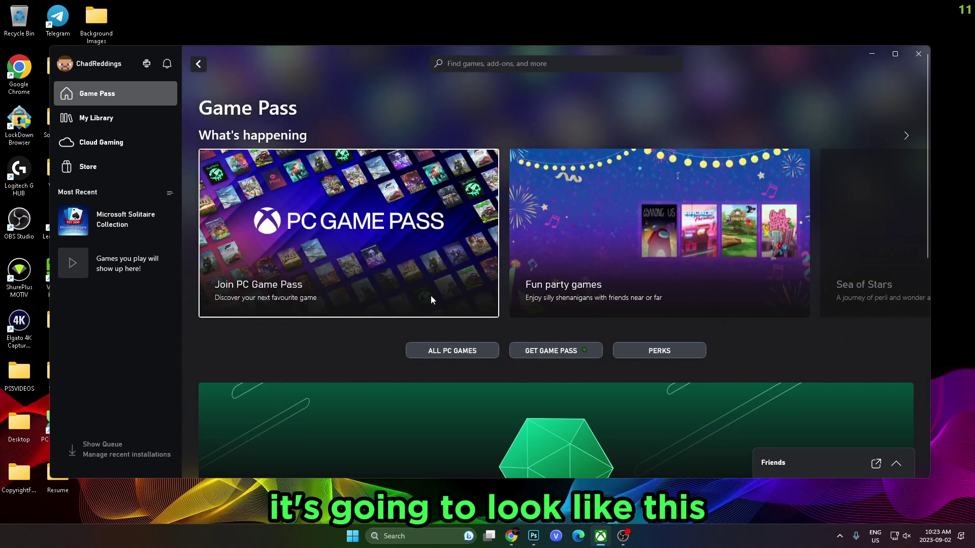
{"action": "scroll", "coordinate": [488, 208], "scroll_direction": "down", "scroll_amount": 15}
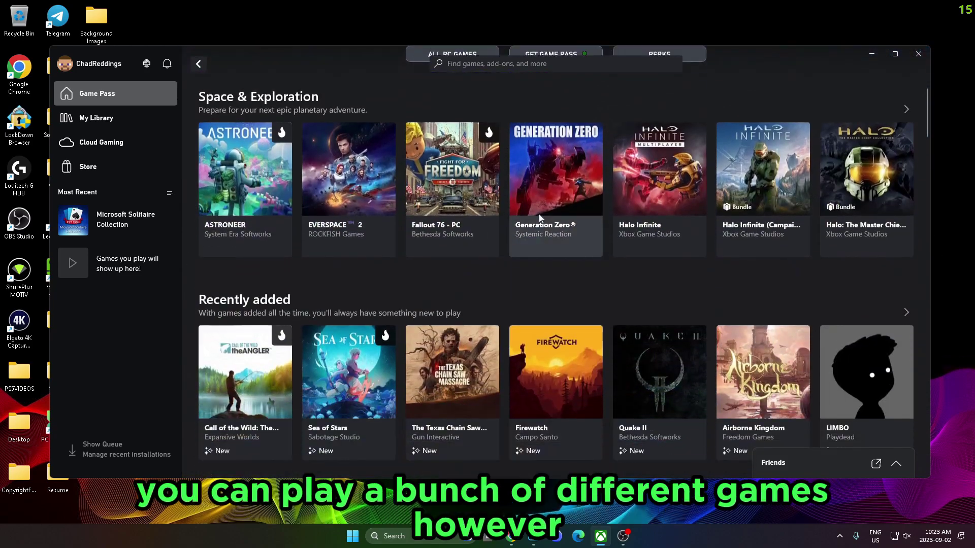
{"action": "scroll", "coordinate": [455, 260], "scroll_direction": "up", "scroll_amount": 20}
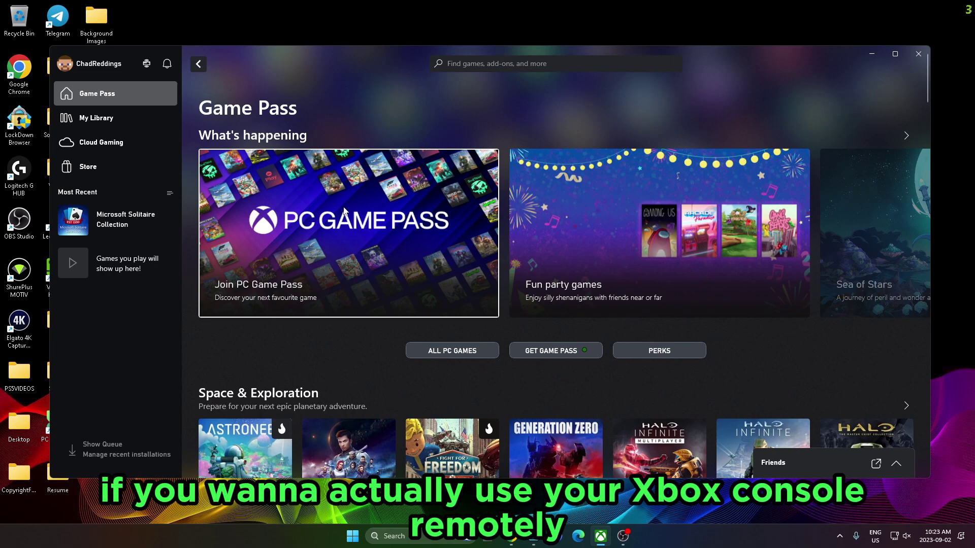
{"action": "left_click", "coordinate": [148, 70]}
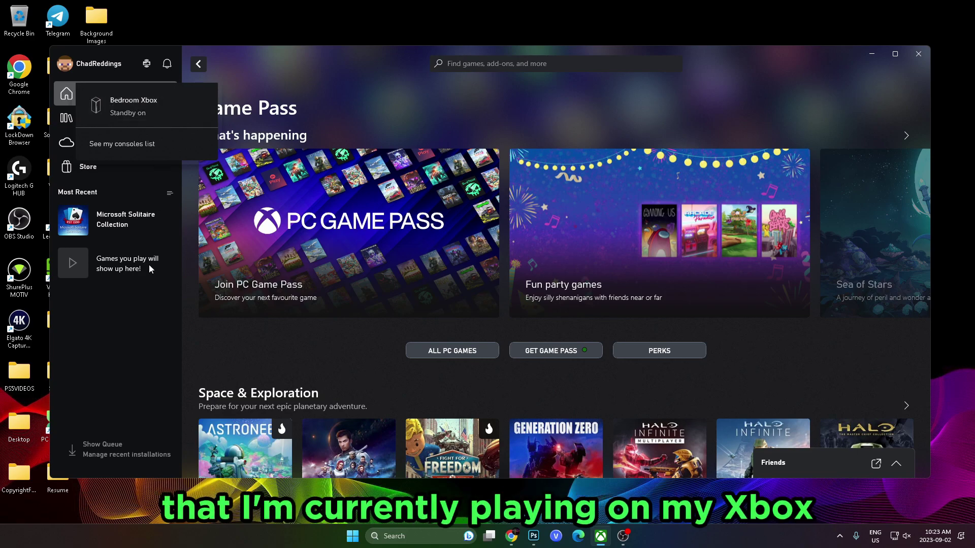
{"action": "left_click", "coordinate": [139, 321]}
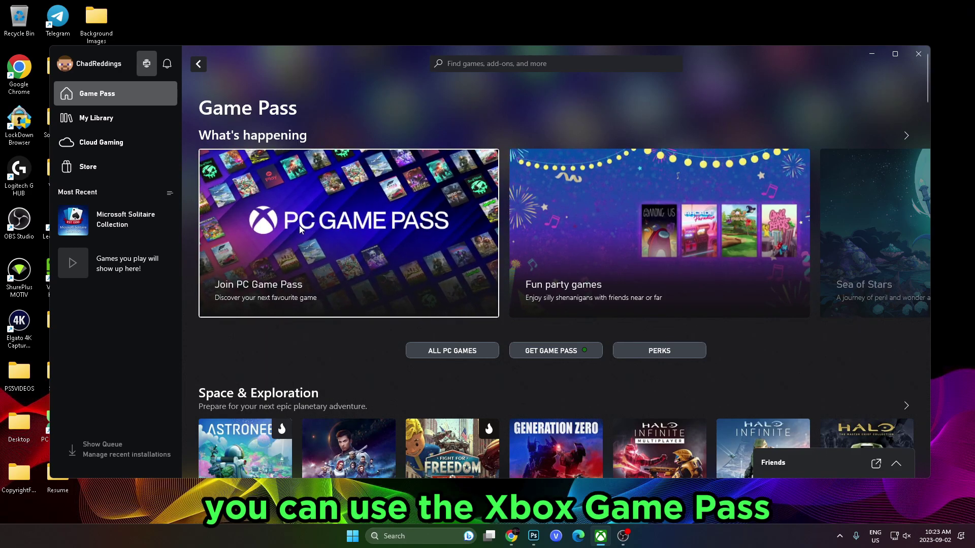
- Scroll through the owned PC games in My Library, then through the Game Pass page
{"action": "left_click", "coordinate": [127, 125]}
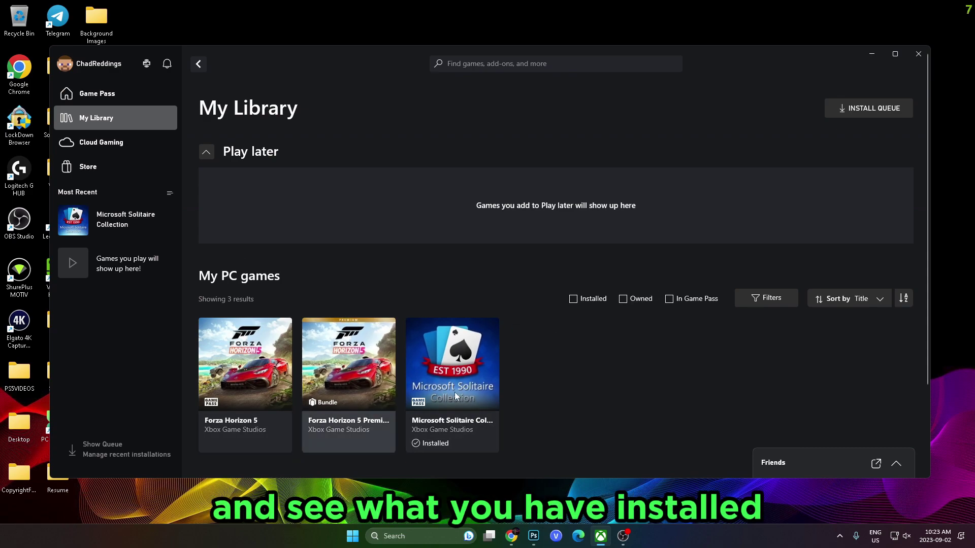
{"action": "scroll", "coordinate": [364, 362], "scroll_direction": "down", "scroll_amount": 1}
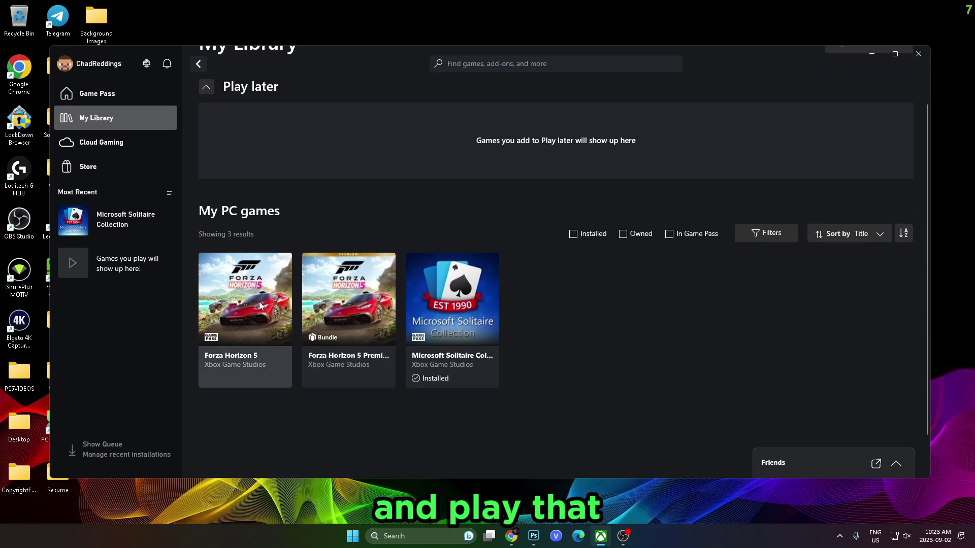
{"action": "left_click", "coordinate": [127, 93]}
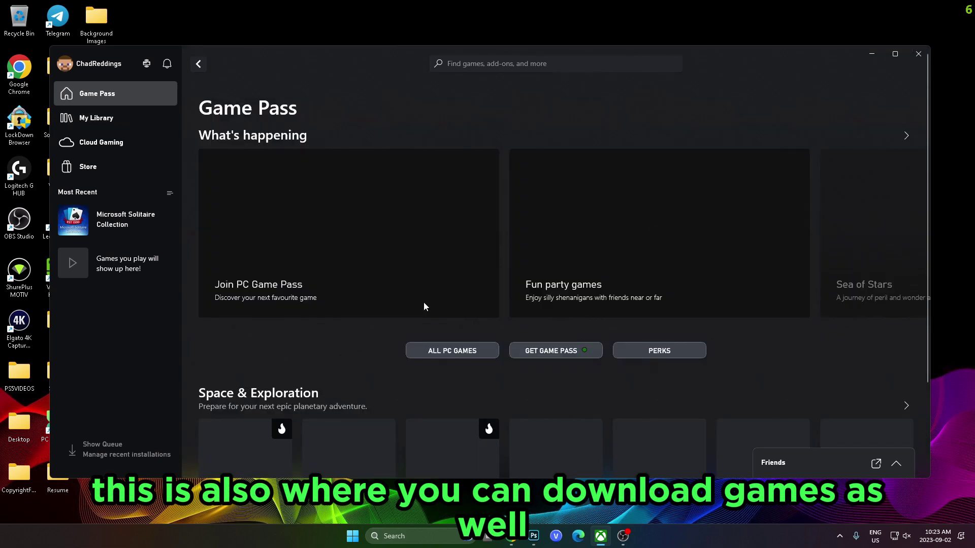
{"action": "scroll", "coordinate": [315, 318], "scroll_direction": "down", "scroll_amount": 2}
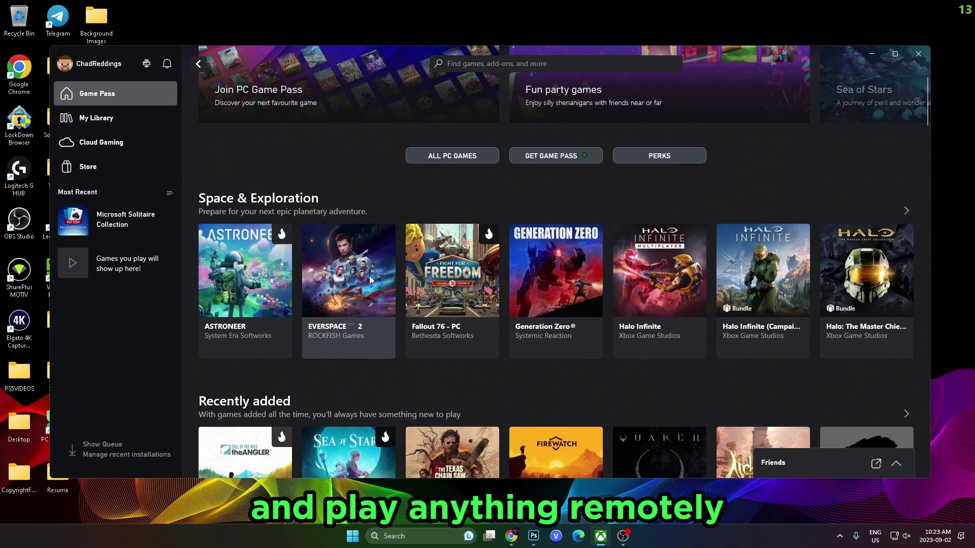
- Scroll through the Cloud Gaming page's recently added and popular game rows
{"action": "left_click", "coordinate": [133, 135]}
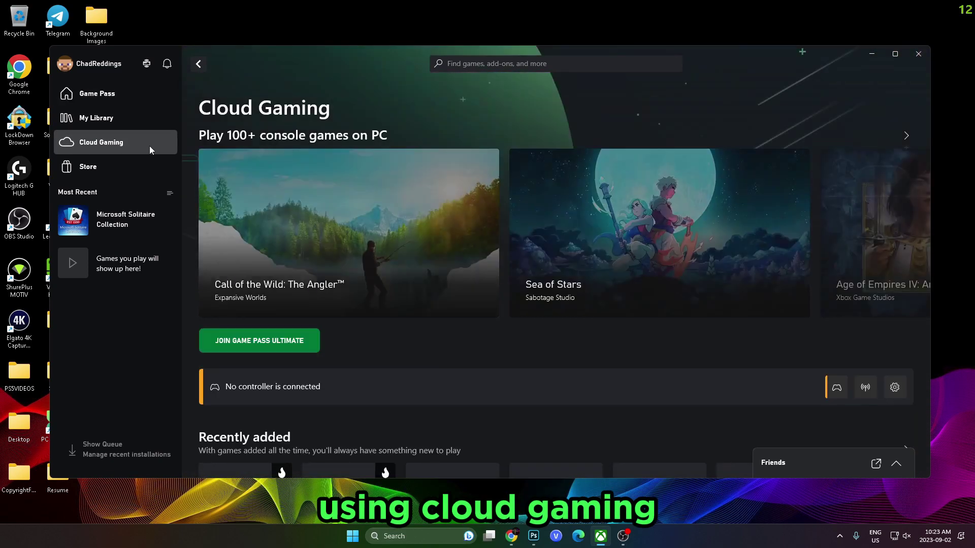
{"action": "scroll", "coordinate": [428, 304], "scroll_direction": "down", "scroll_amount": 4}
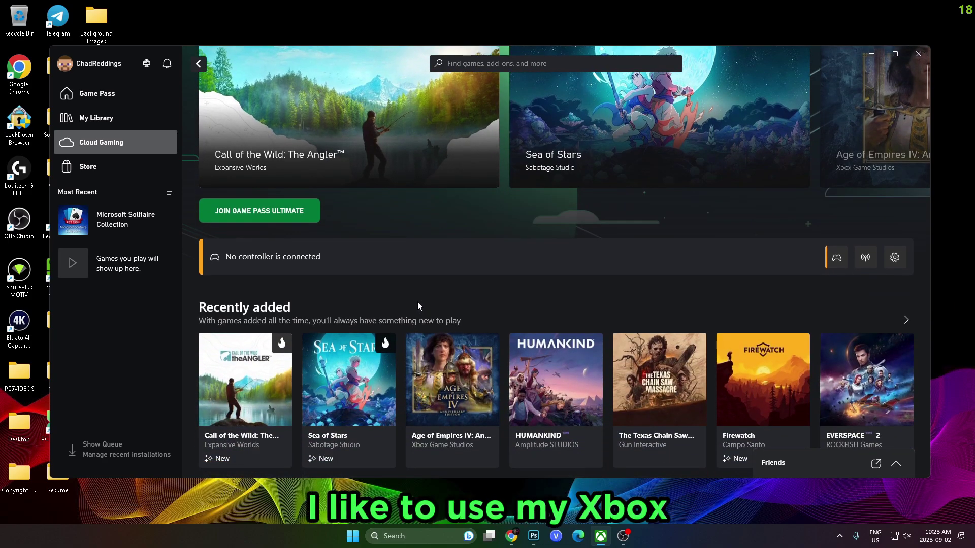
{"action": "scroll", "coordinate": [392, 294], "scroll_direction": "down", "scroll_amount": 2}
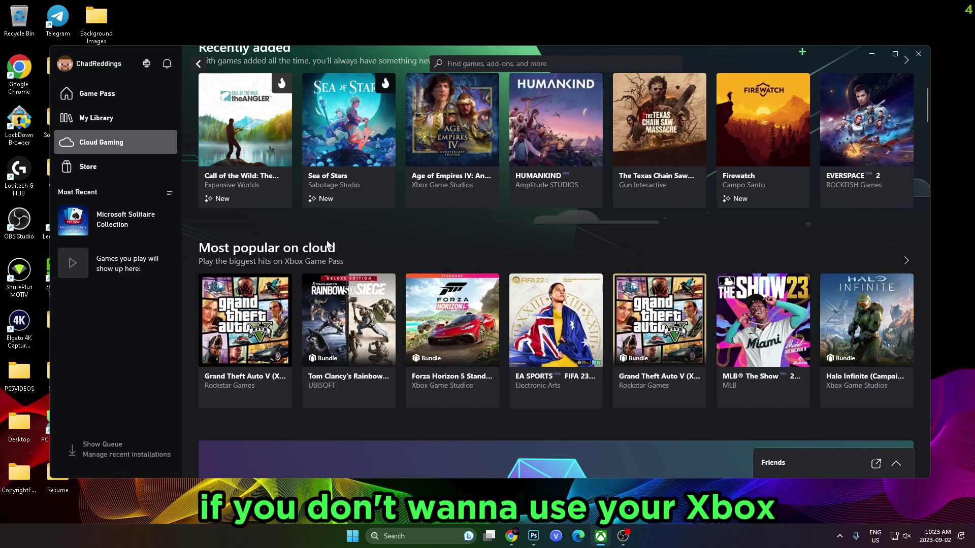
{"action": "scroll", "coordinate": [319, 235], "scroll_direction": "up", "scroll_amount": 4}
{"action": "scroll", "coordinate": [313, 238], "scroll_direction": "up", "scroll_amount": 2}
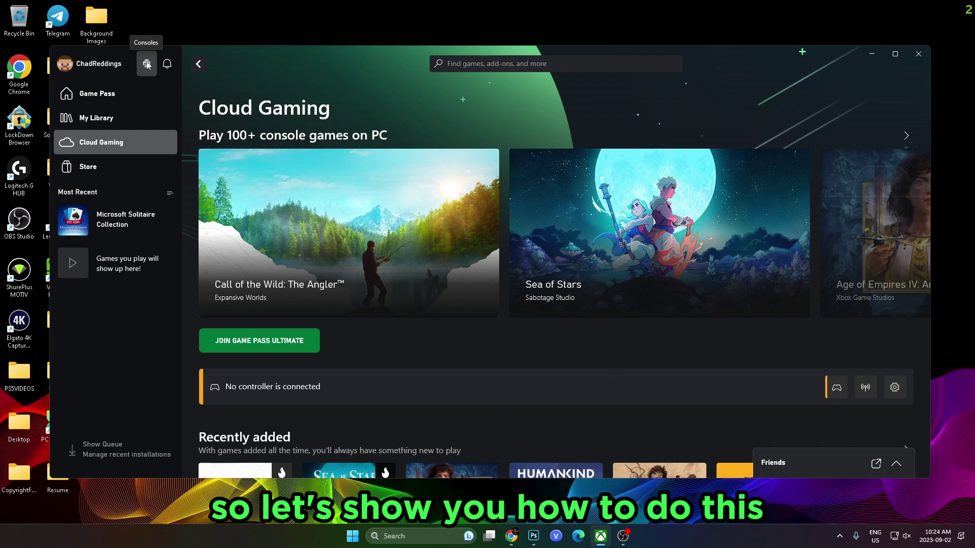
- From Game Pass, open Consoles and start remote play on Bedroom Xbox
{"action": "left_click", "coordinate": [127, 91]}
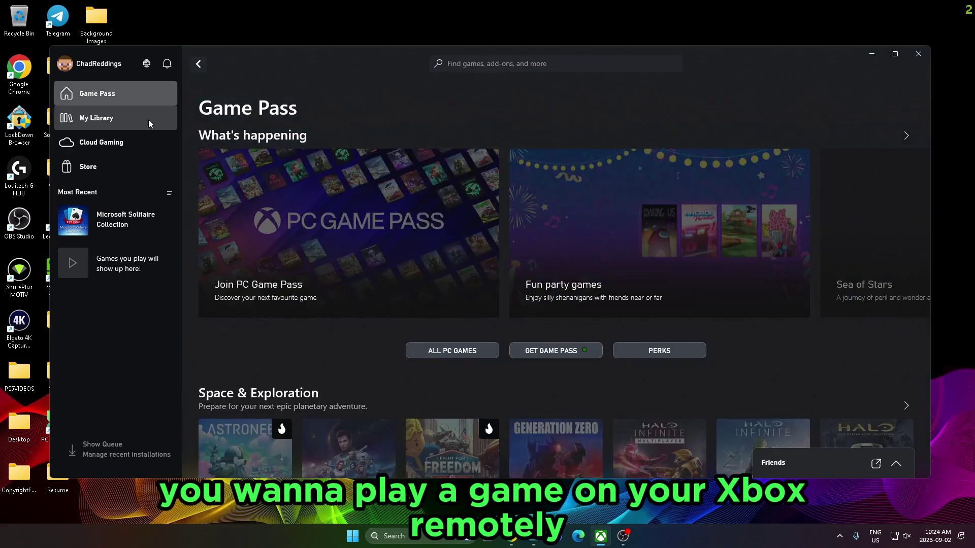
{"action": "left_click", "coordinate": [147, 66]}
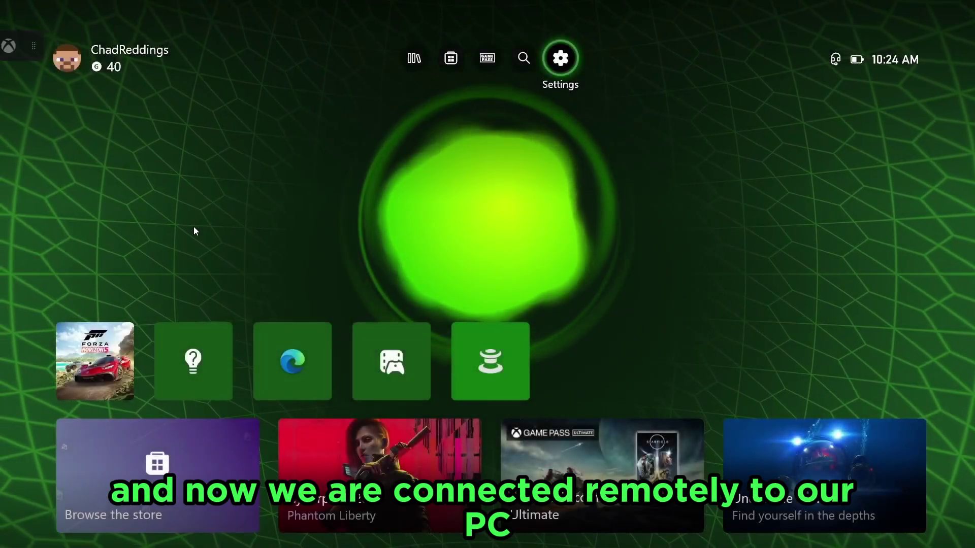
- Select the Forza Horizon 5 tile, resume into the driving view, and rewind the last moment
{"action": "key", "text": "Left"}
{"action": "key", "text": "Left"}
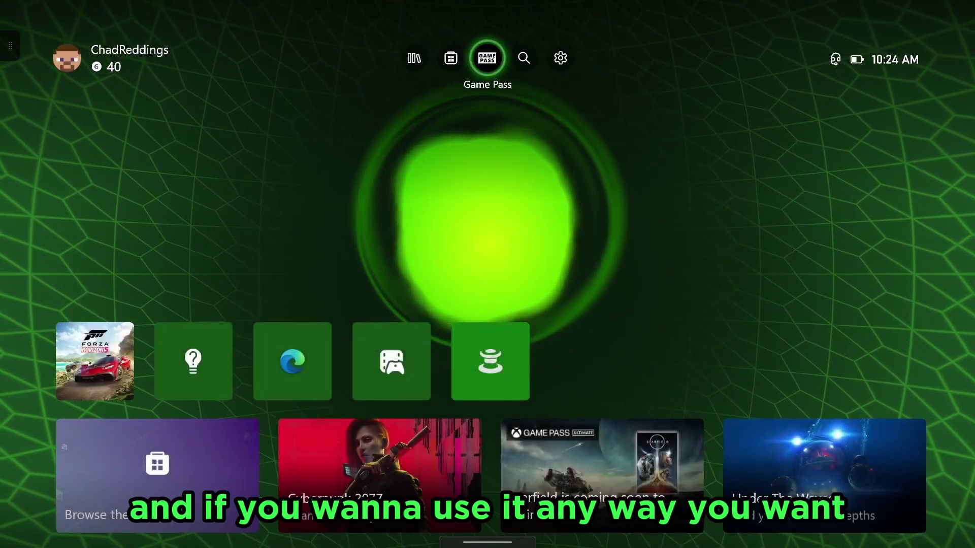
{"action": "key", "text": "Down"}
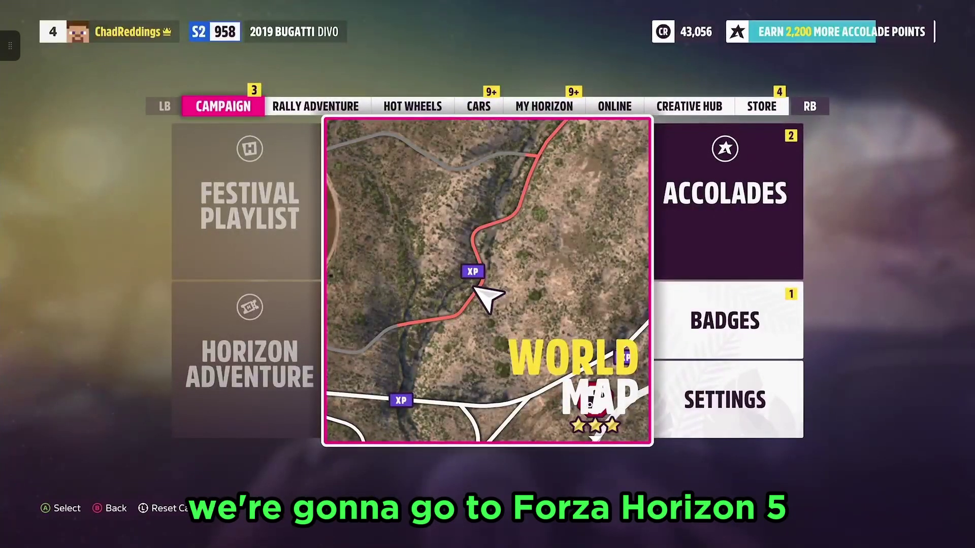
{"action": "key", "text": "Escape"}
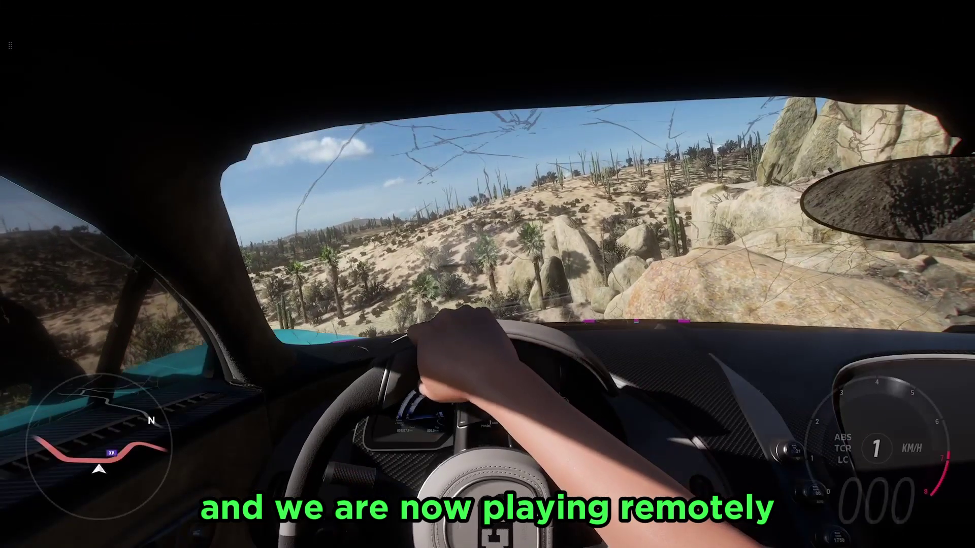
{"action": "key", "text": "r"}
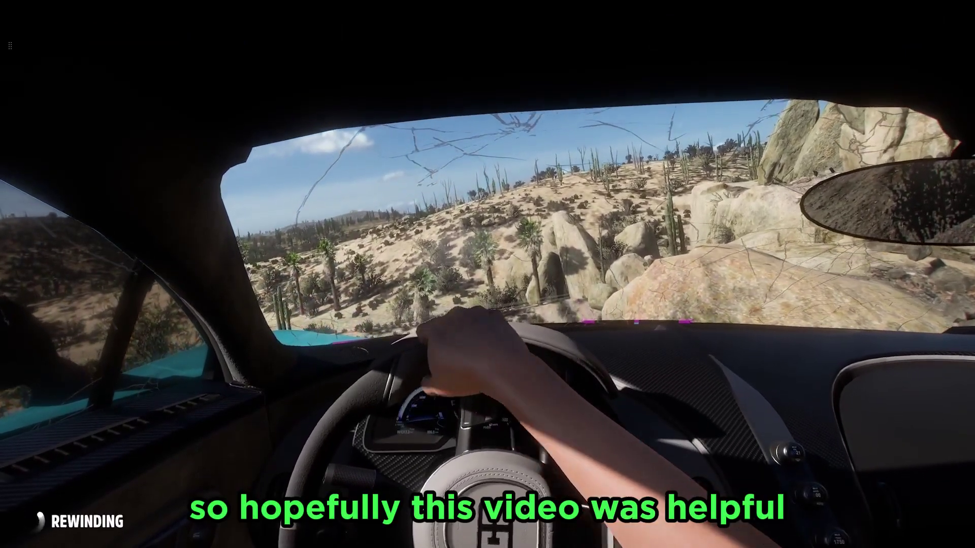